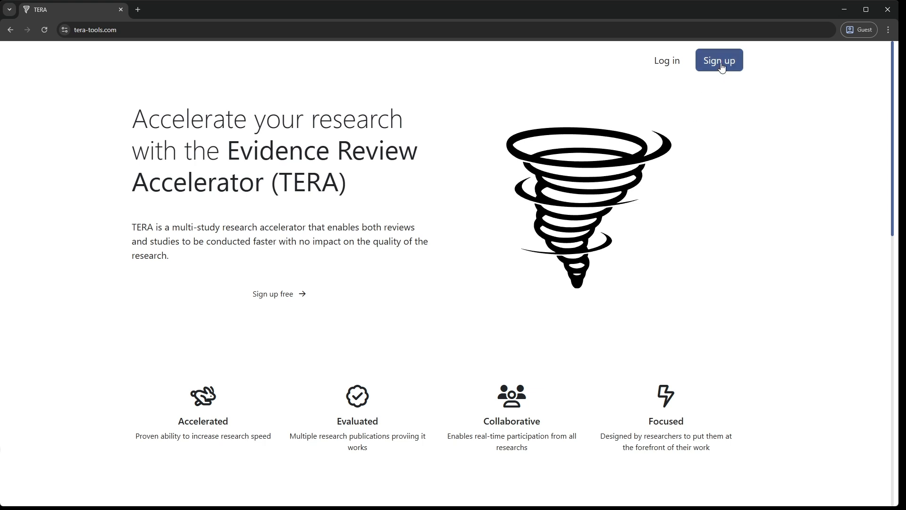
- Open TERA's Register page from the landing page via Sign up
left_click(67, 28)
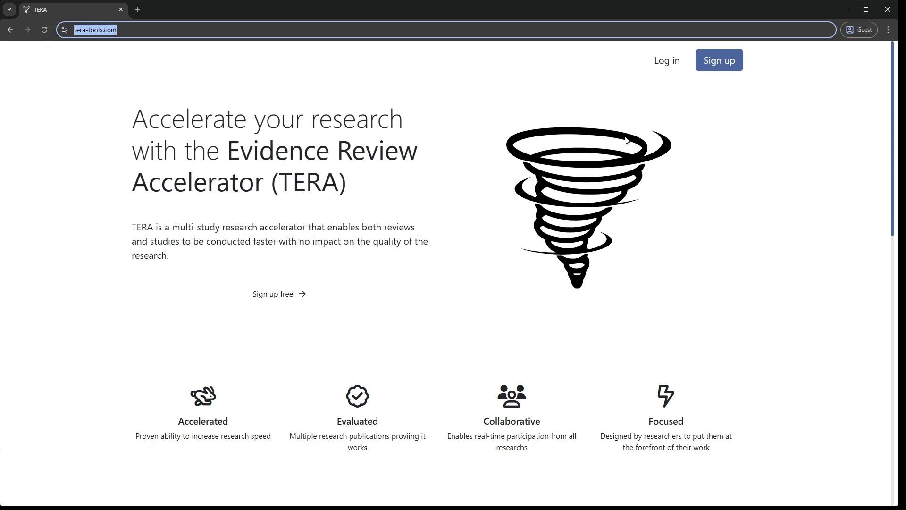
left_click(705, 67)
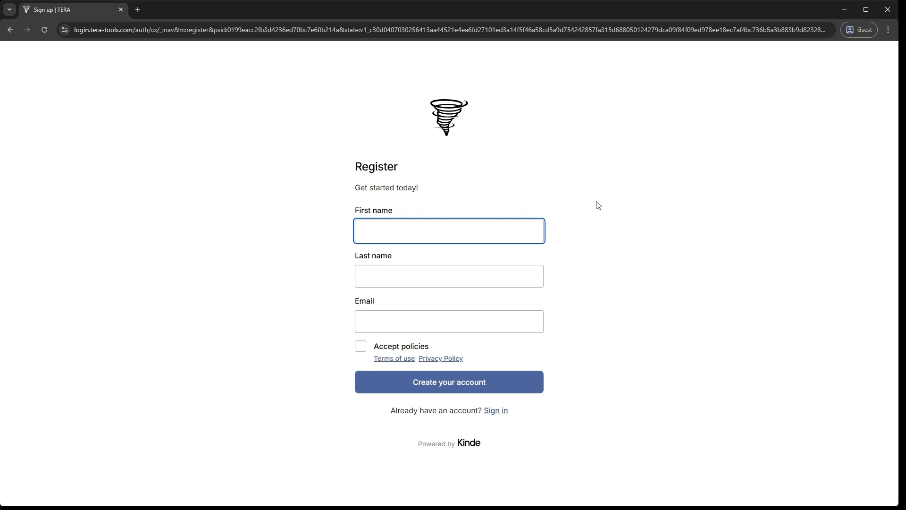
- Enter the first name, last name and e-mail address, accept the policies, and submit the sign-up form
key("Tab")
left_click(436, 325)
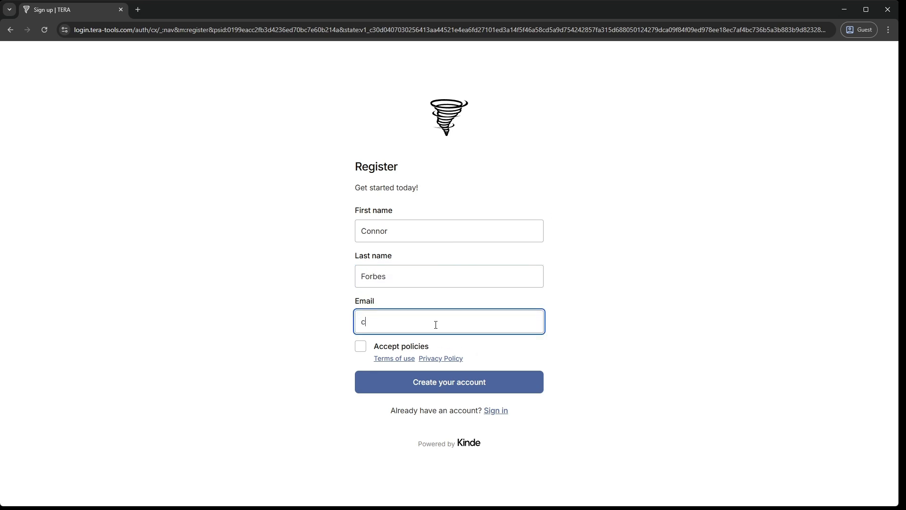
left_click(361, 346)
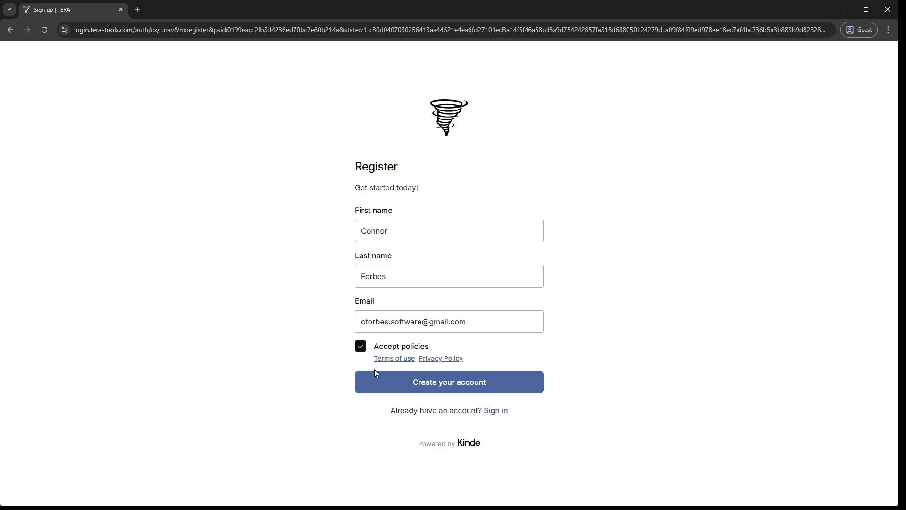
left_click(399, 382)
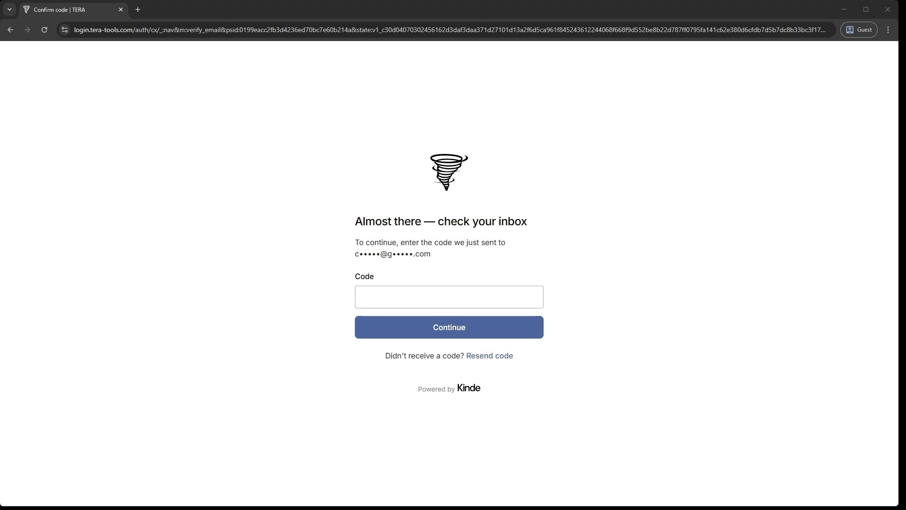
- Paste the emailed verification code and submit it
left_click(419, 297)
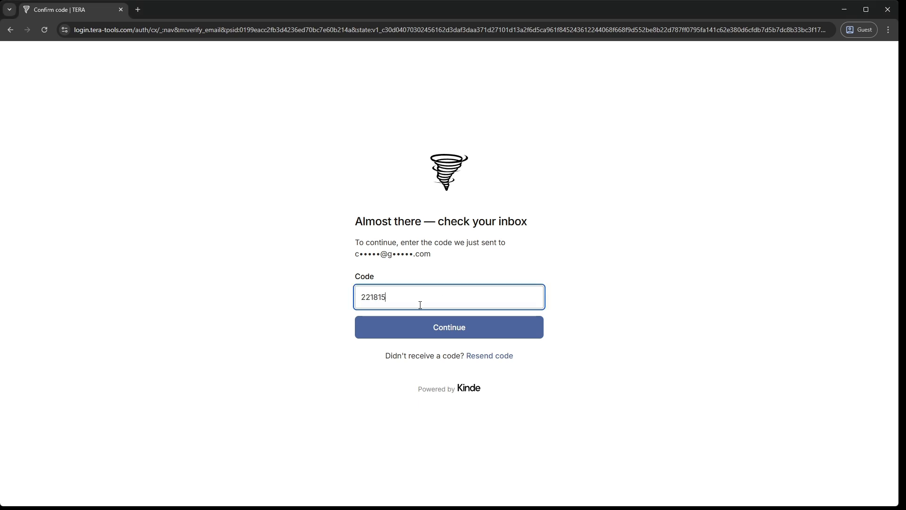
left_click(420, 330)
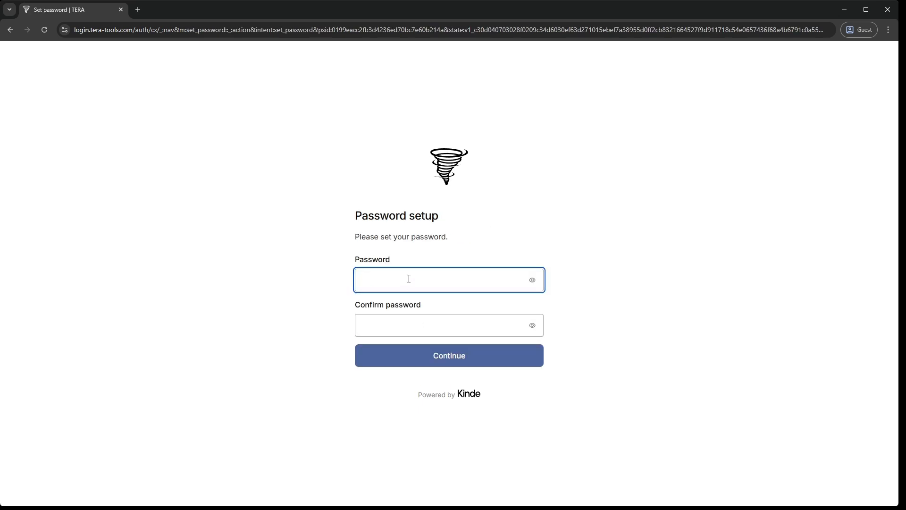
- Set and confirm the account password, strengthening it after the 'too common' error
type("***")
key("Tab")
key("Tab")
type("*******")
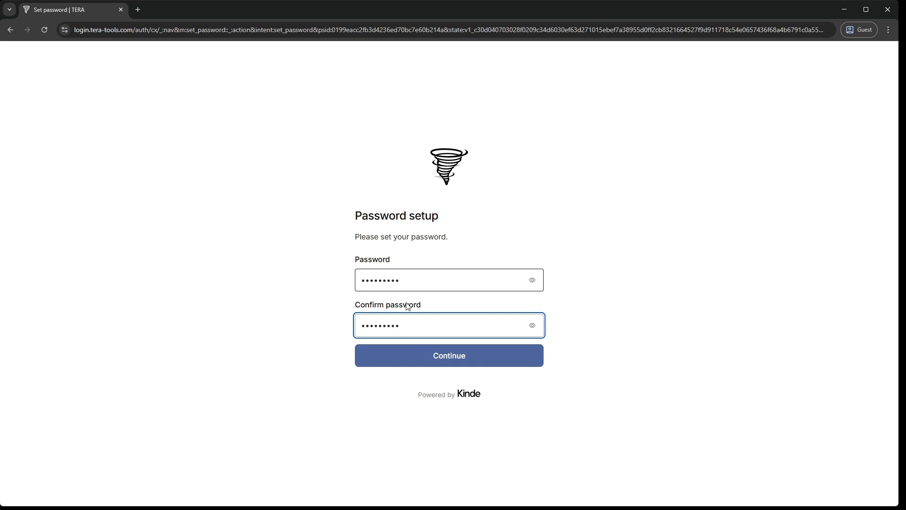
left_click(419, 358)
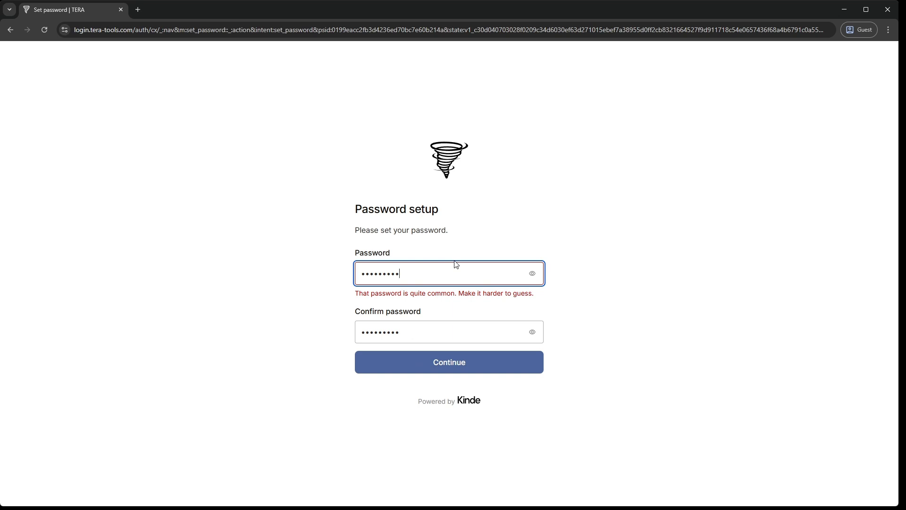
left_click(425, 338)
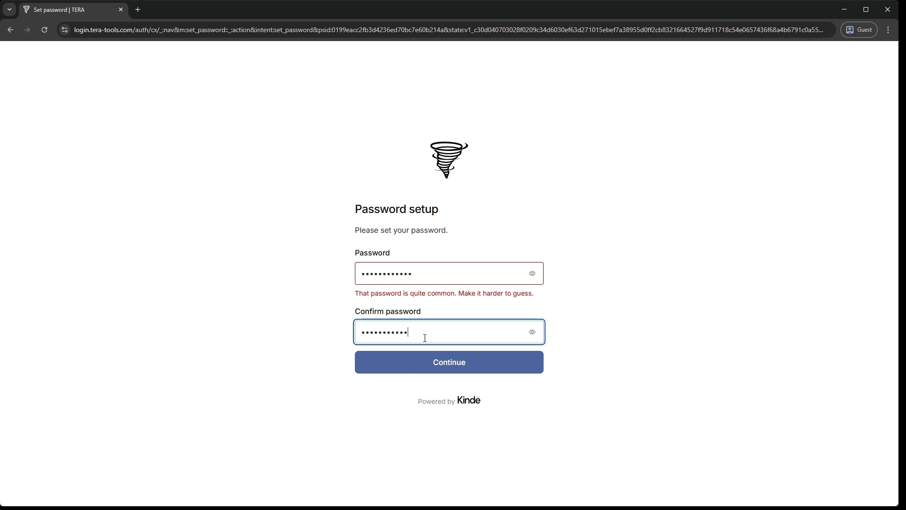
left_click(424, 361)
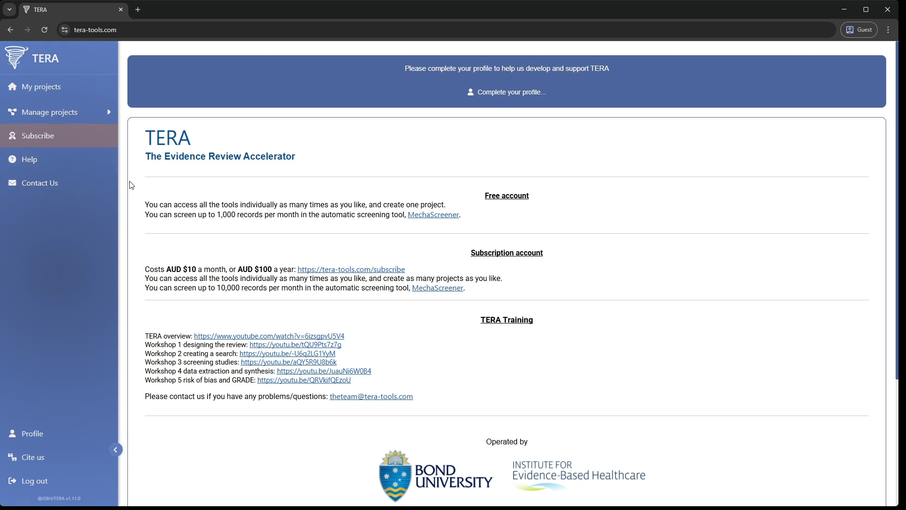
- Create 'My First Project' as a Systematic Review project from My projects
left_click(78, 88)
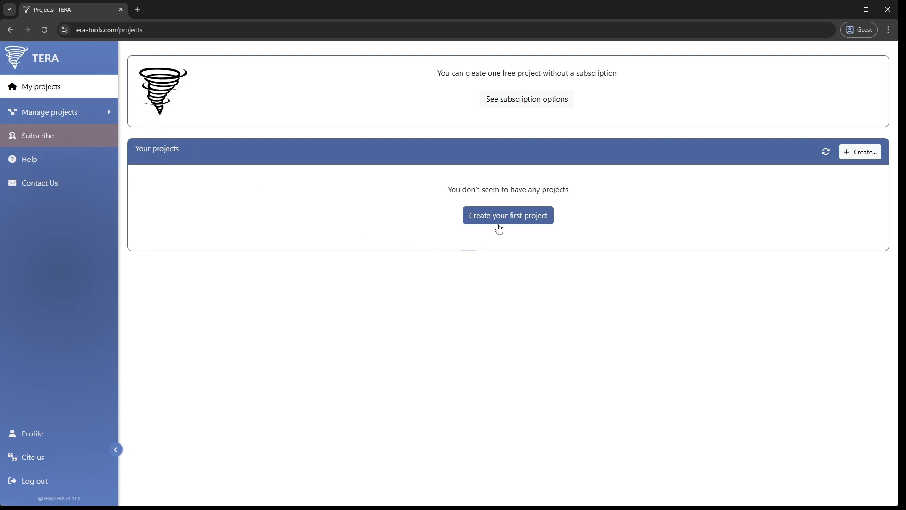
left_click(499, 228)
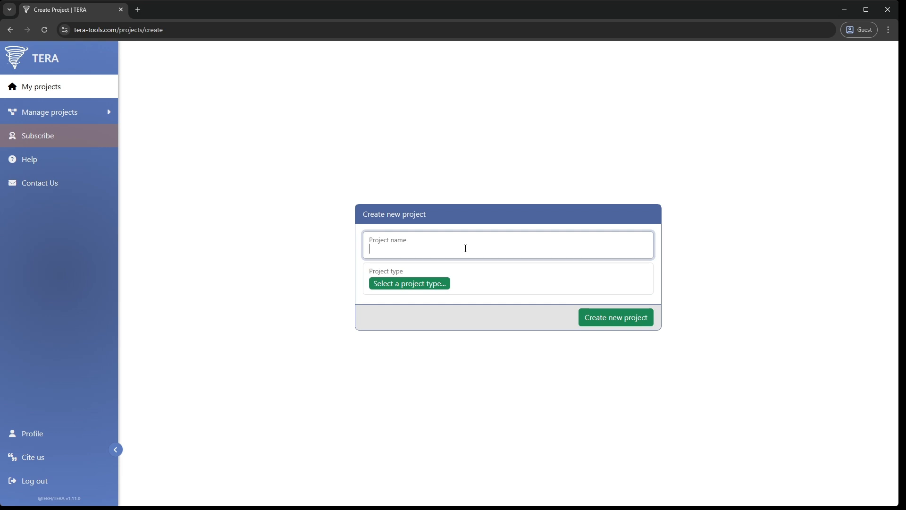
type("My First Project")
left_click(397, 284)
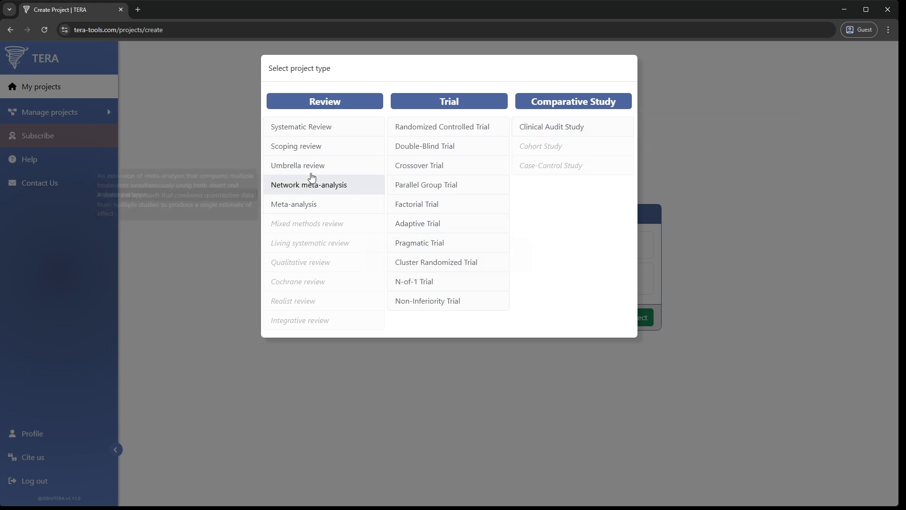
left_click(305, 134)
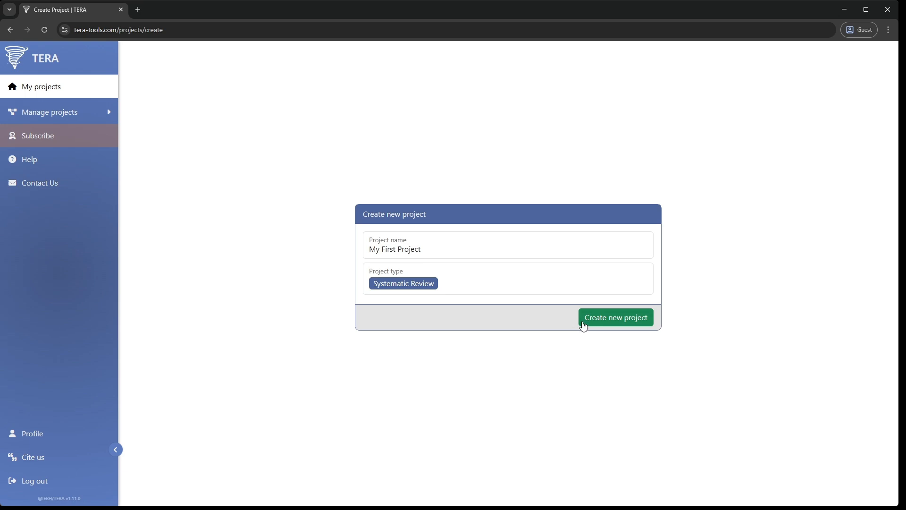
left_click(624, 319)
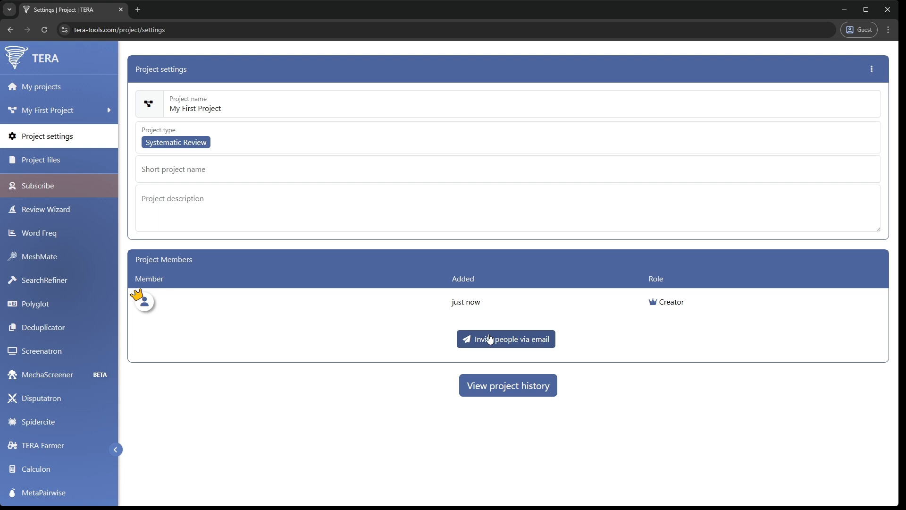
- Send a project invite to a colleague's e-mail address and close the confirmation
left_click(489, 338)
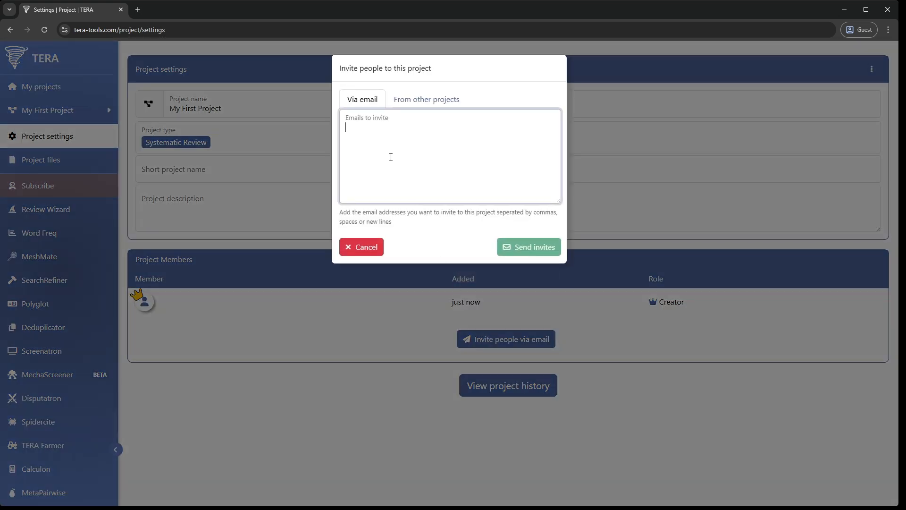
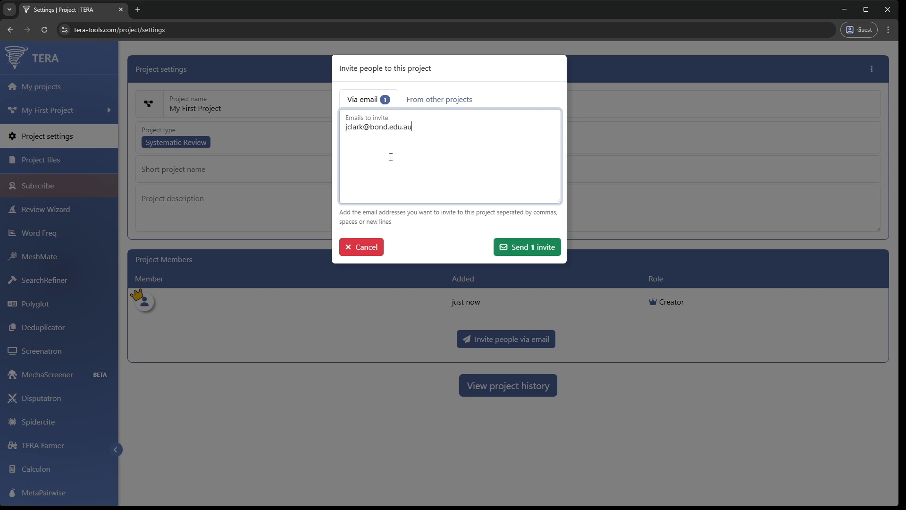
left_click(513, 251)
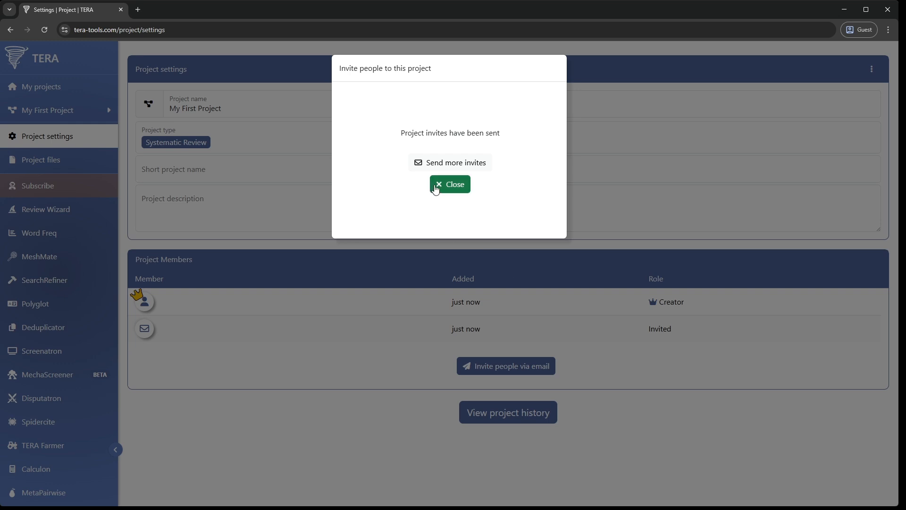
left_click(435, 187)
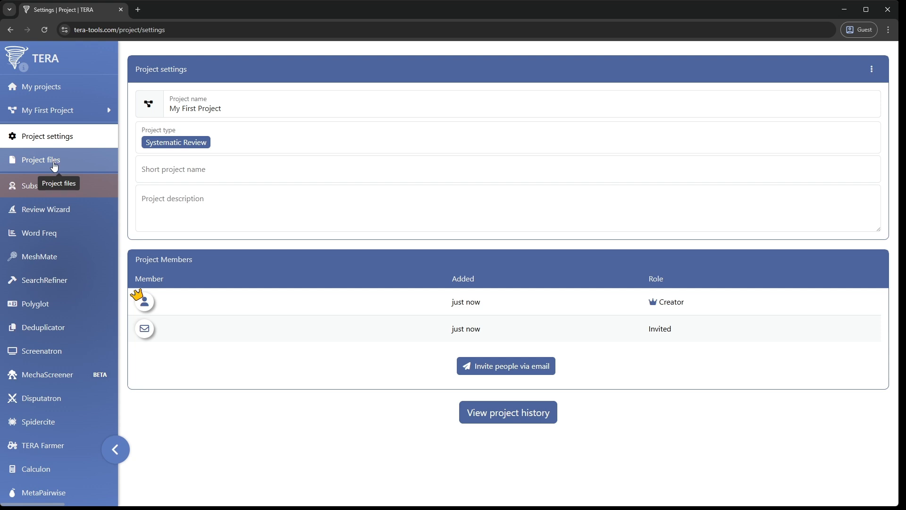
- Upload Tutorial 1 Screenatron (n=49).xml from Downloads to Project files, then open Screenatron
left_click(55, 165)
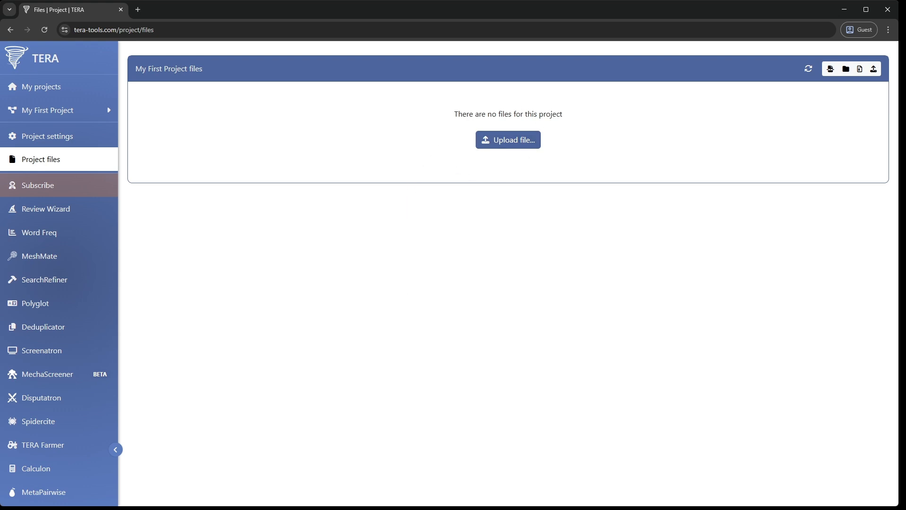
left_click(508, 142)
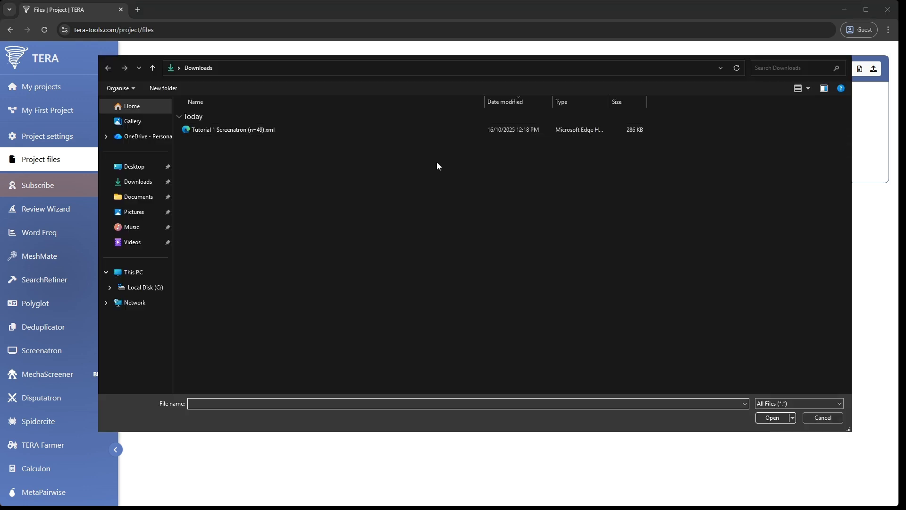
double_click(228, 129)
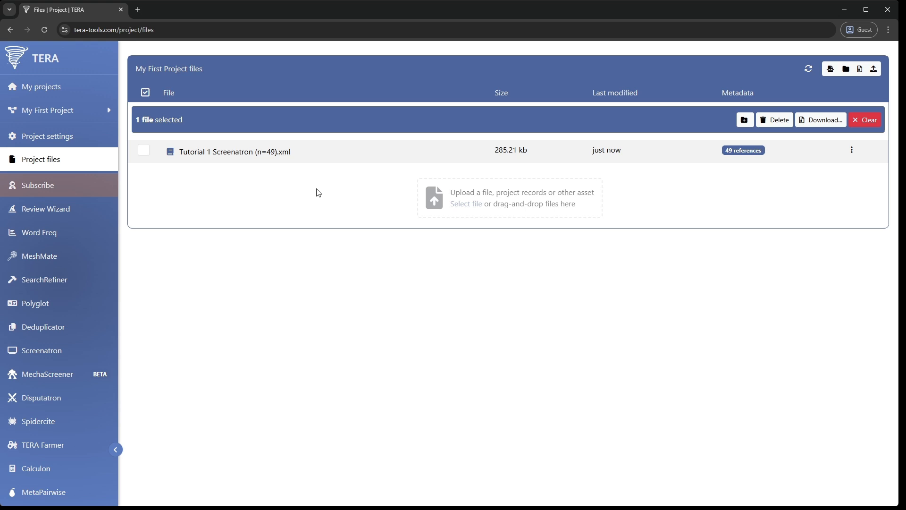
left_click(94, 358)
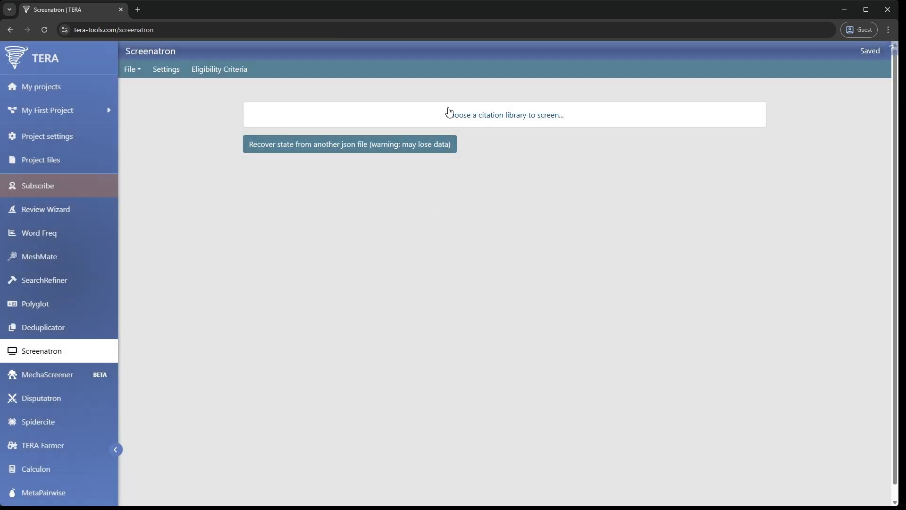
- Load the Tutorial 1 Screenatron (n=49).xml library and select the NOCOTA study article
left_click(454, 115)
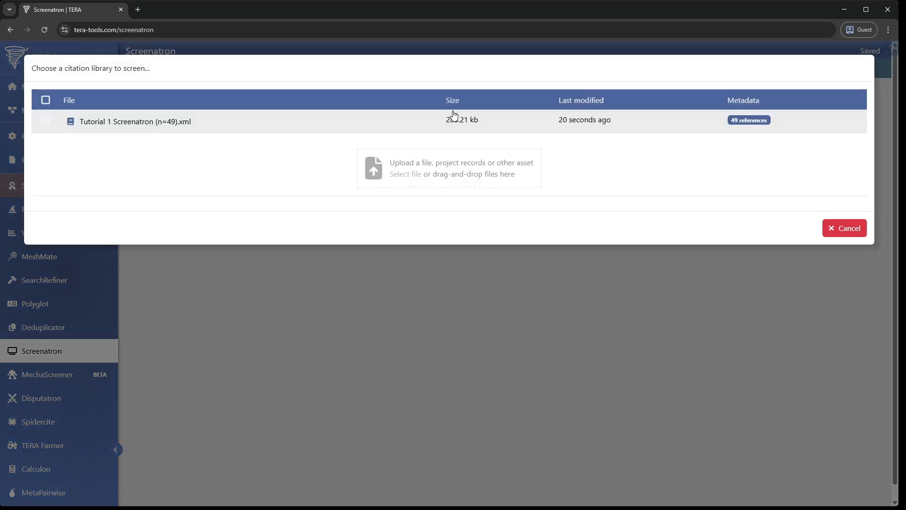
left_click(193, 125)
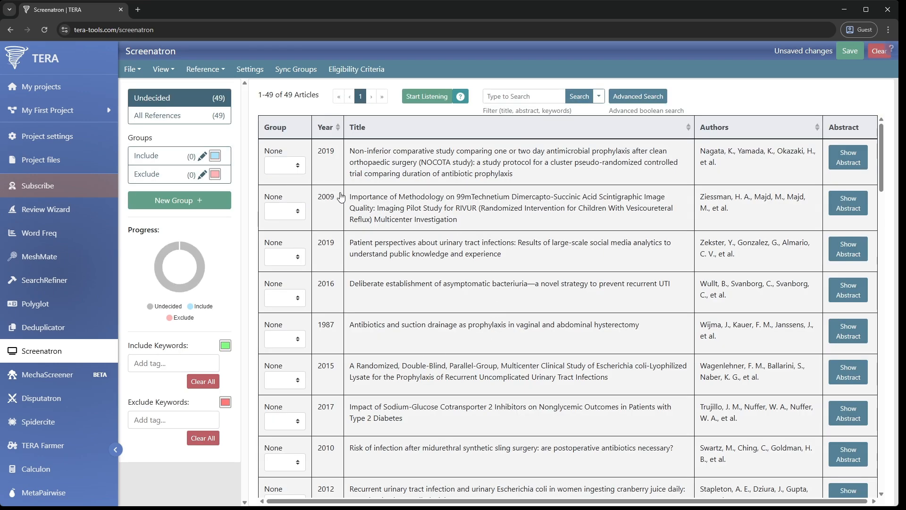
left_click(372, 178)
- Mark one article Exclude and another Include, then view each group
key("2")
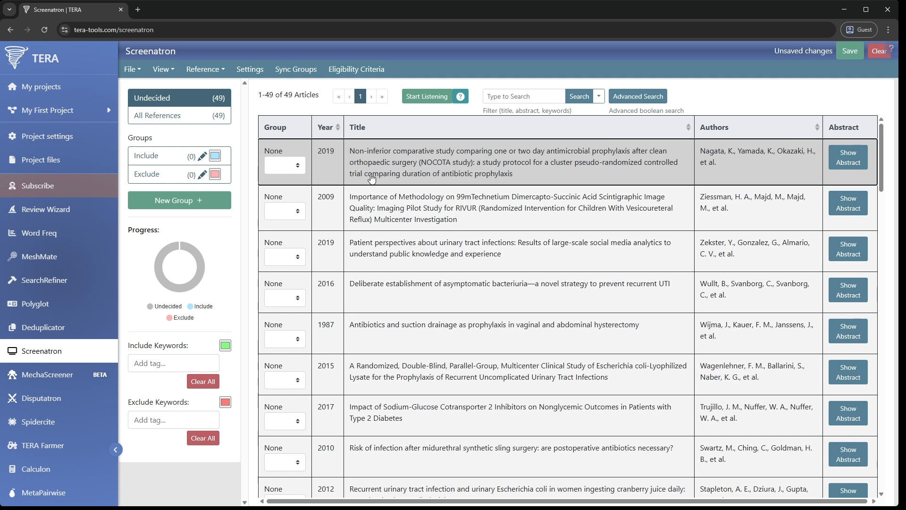
key("1")
left_click(229, 154)
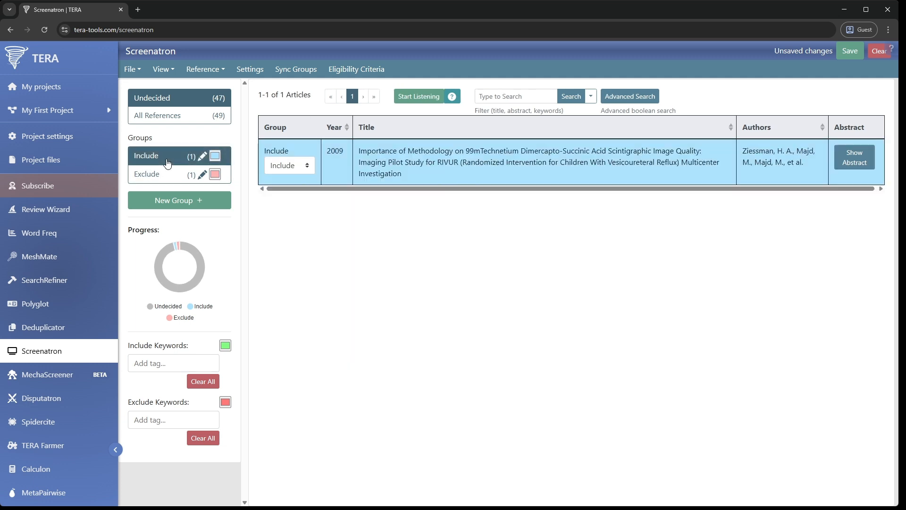
left_click(171, 174)
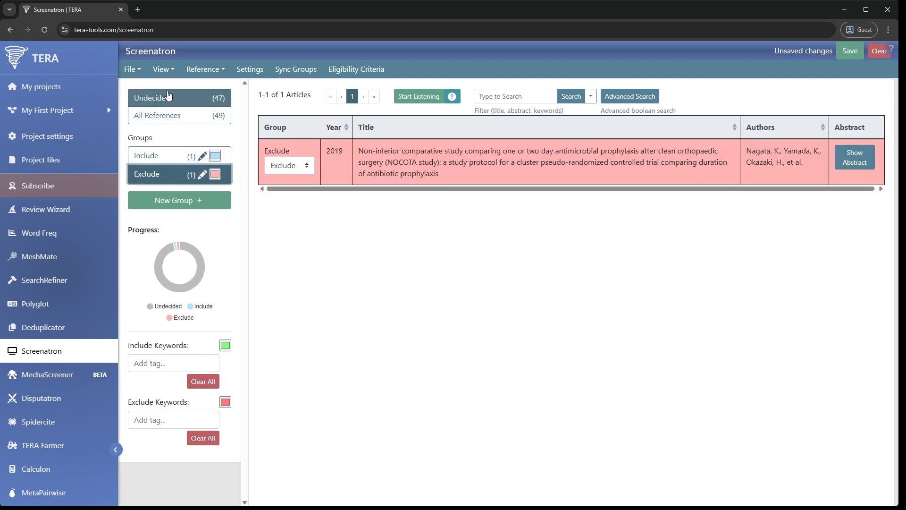
- Save the screening progress and switch to the Deduplicator tool
left_click(138, 70)
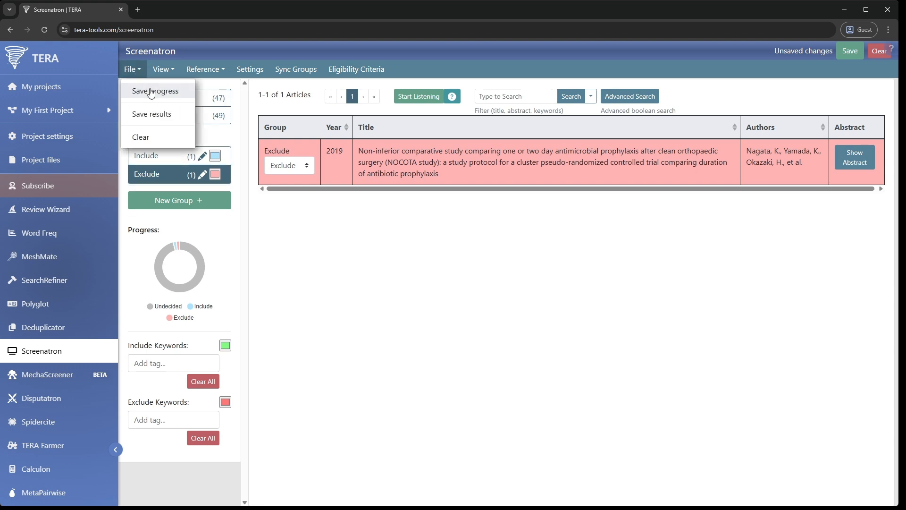
left_click(154, 93)
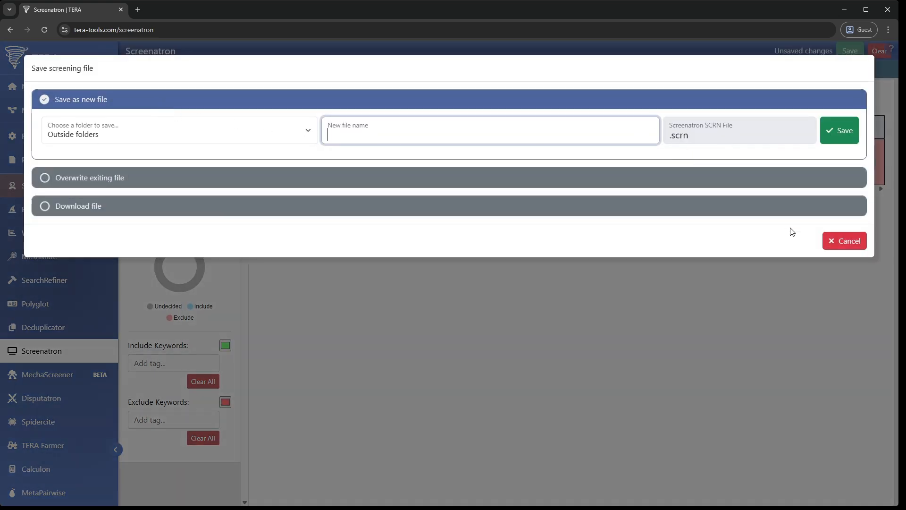
left_click(831, 242)
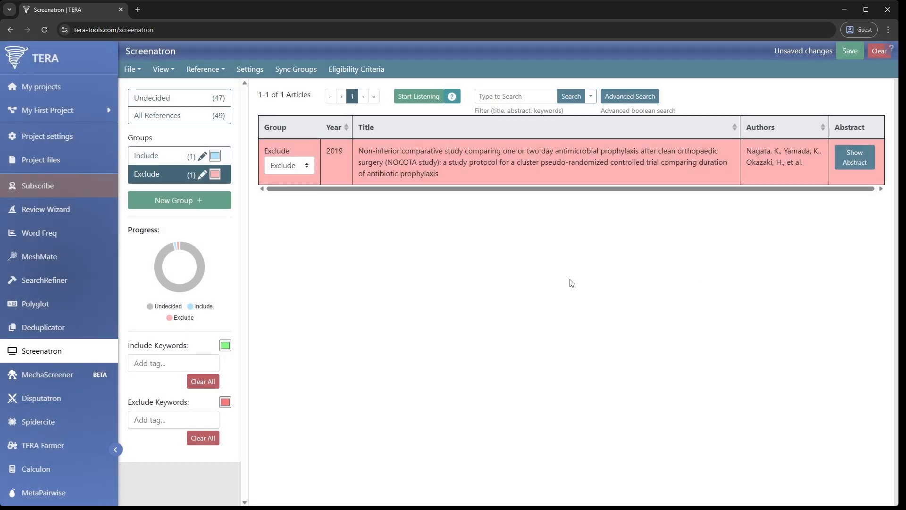
left_click(850, 51)
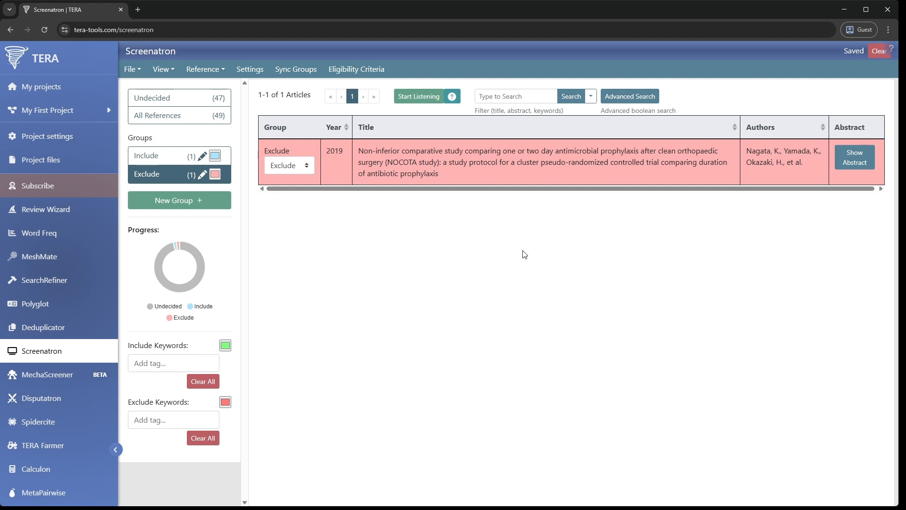
left_click(87, 327)
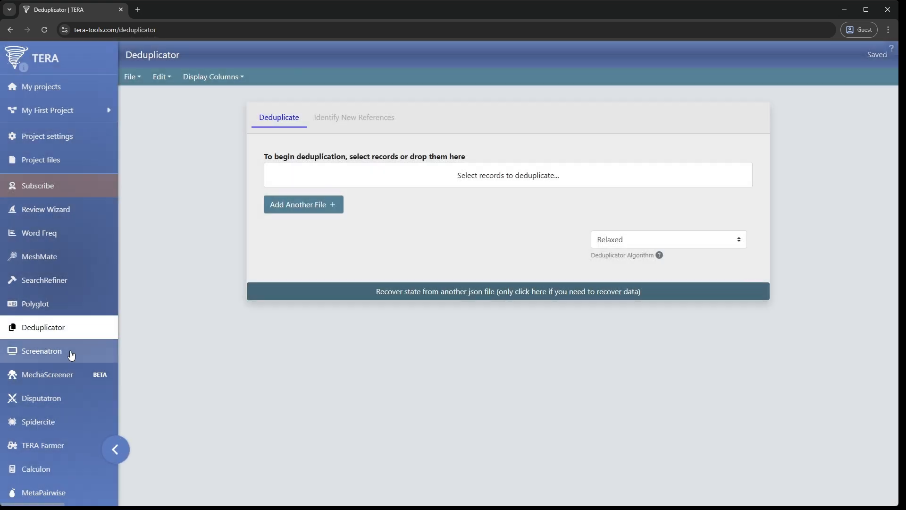
- Export Screenatron's Include group as include.xml and view it in Project files
left_click(71, 351)
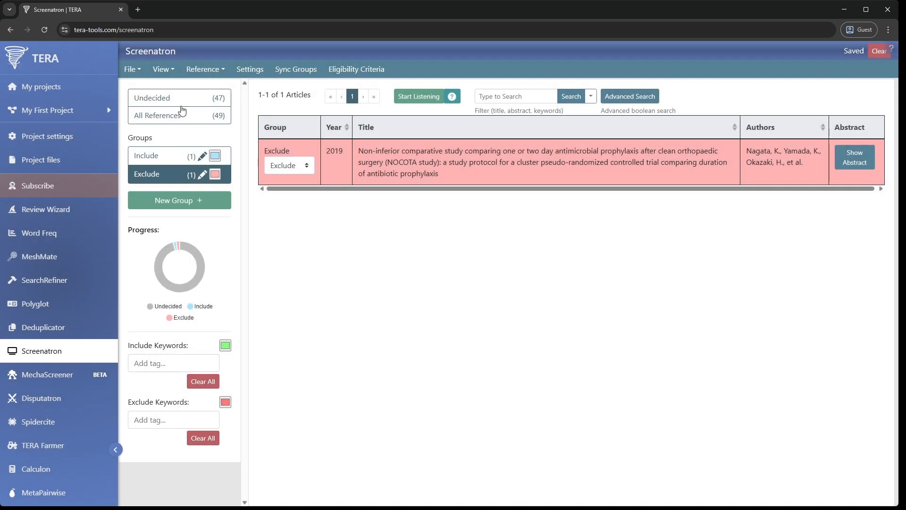
left_click(132, 71)
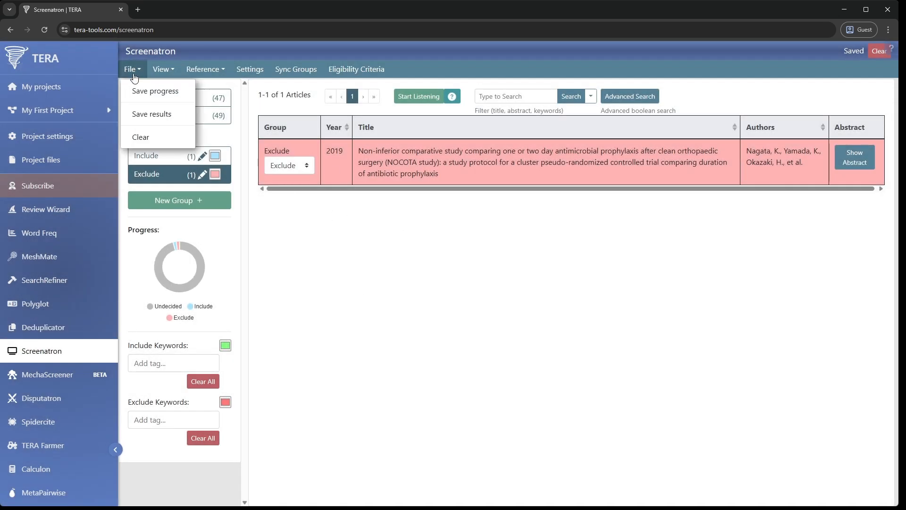
left_click(152, 116)
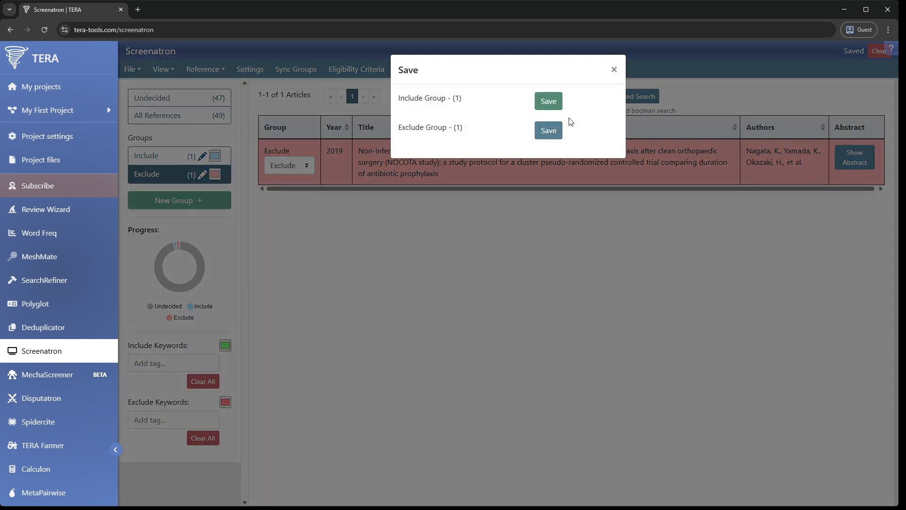
left_click(542, 104)
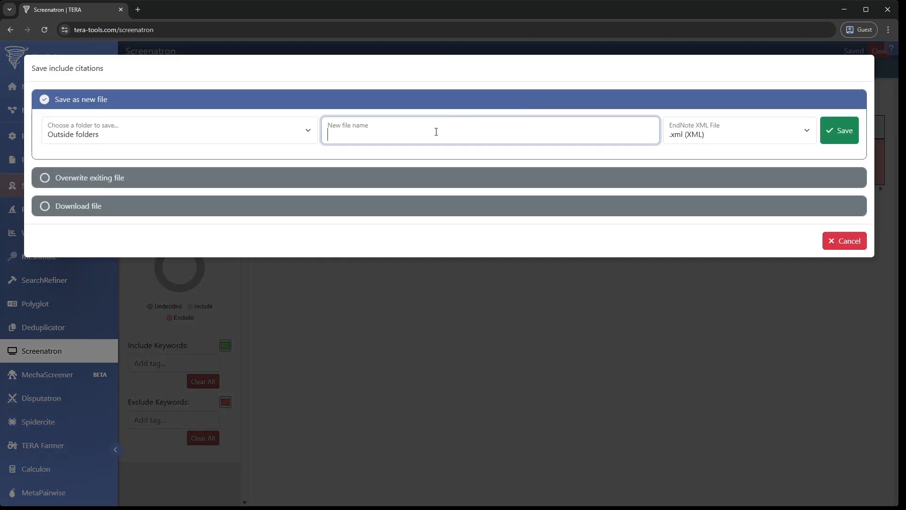
type("include")
left_click(834, 133)
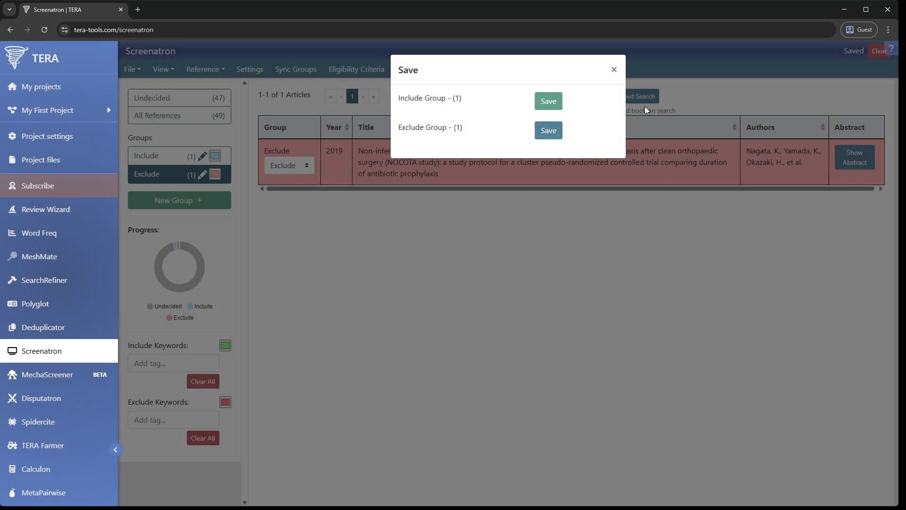
left_click(614, 69)
left_click(83, 159)
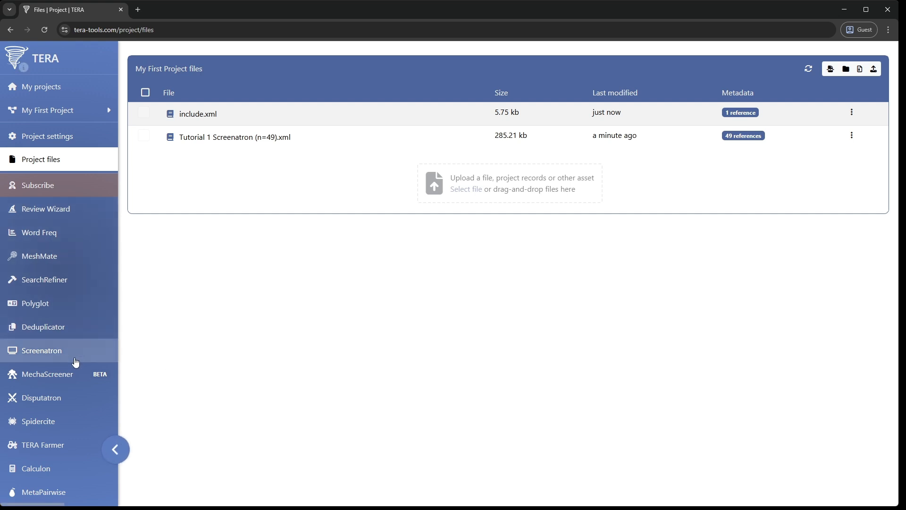
- Open Disputatron and cancel choosing a library for Reviewer 1
left_click(69, 398)
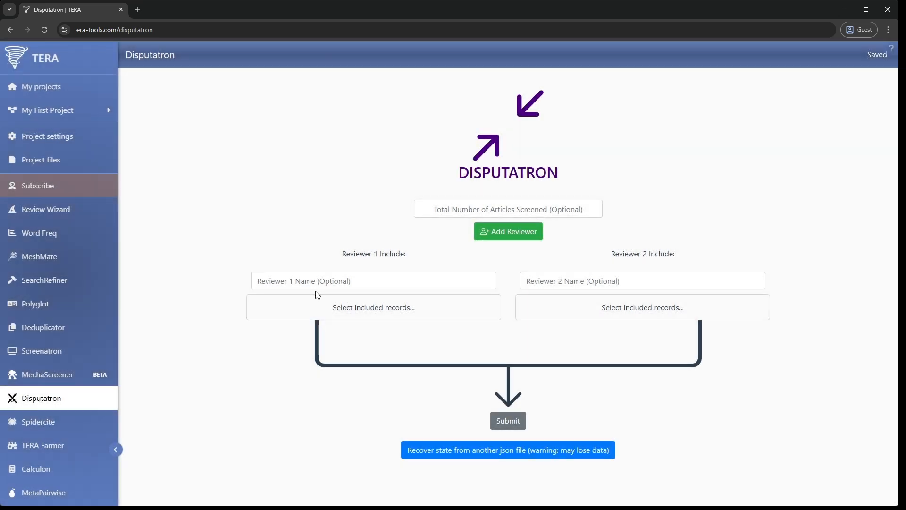
left_click(324, 302)
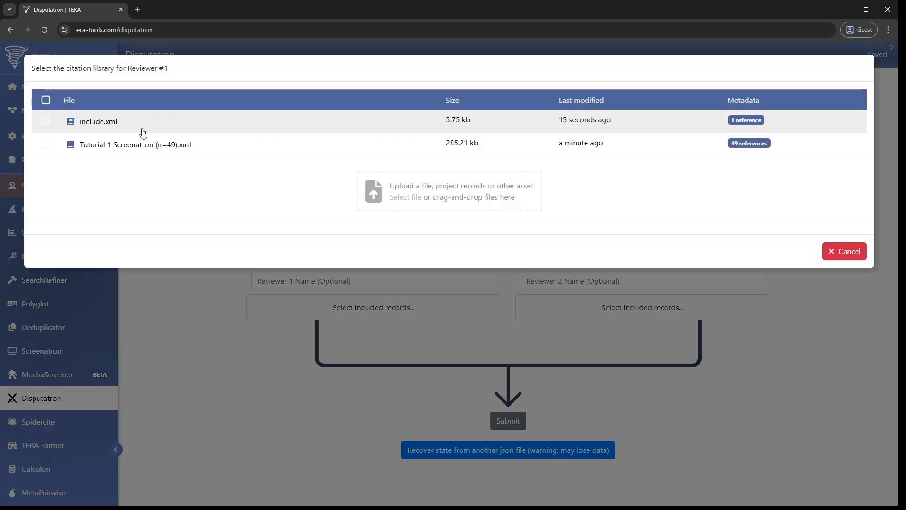
left_click(839, 252)
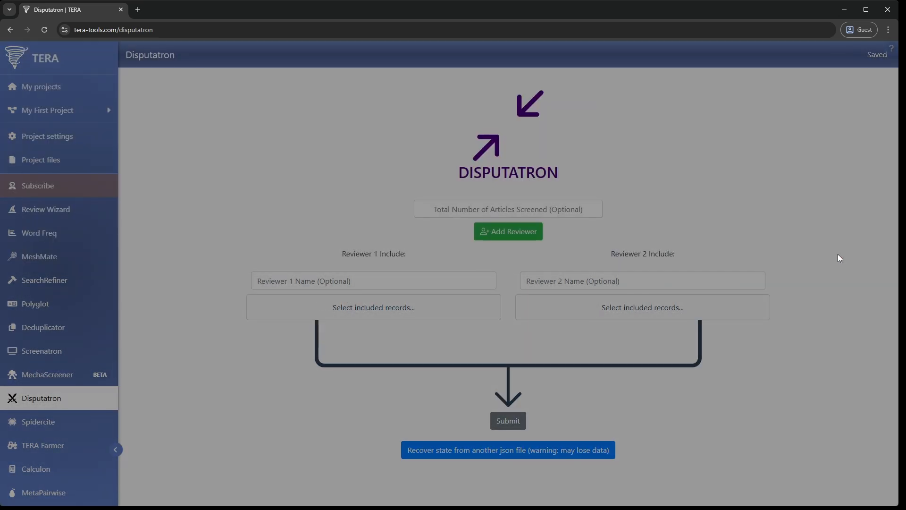
- Open the TERA Premium Subscribe page showing the A$10 per month plan
scroll(96, 371, "down", 5)
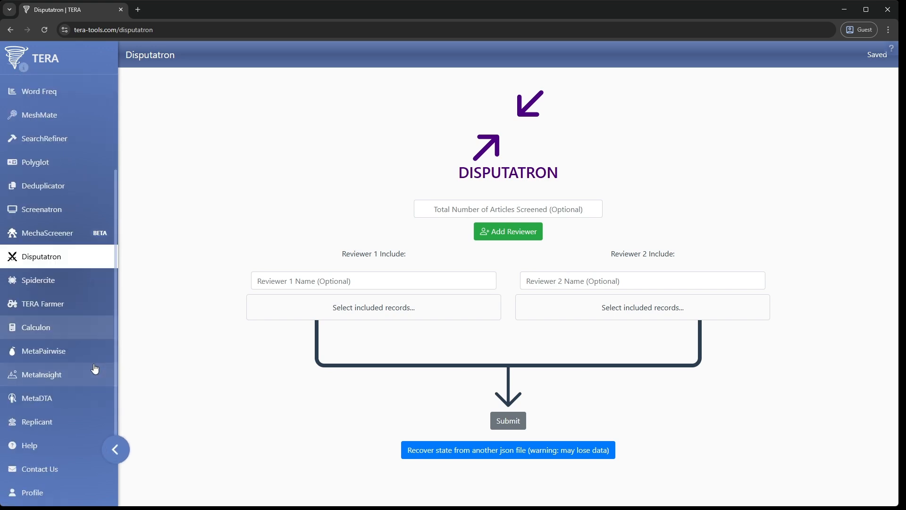
scroll(101, 350, "up", 5)
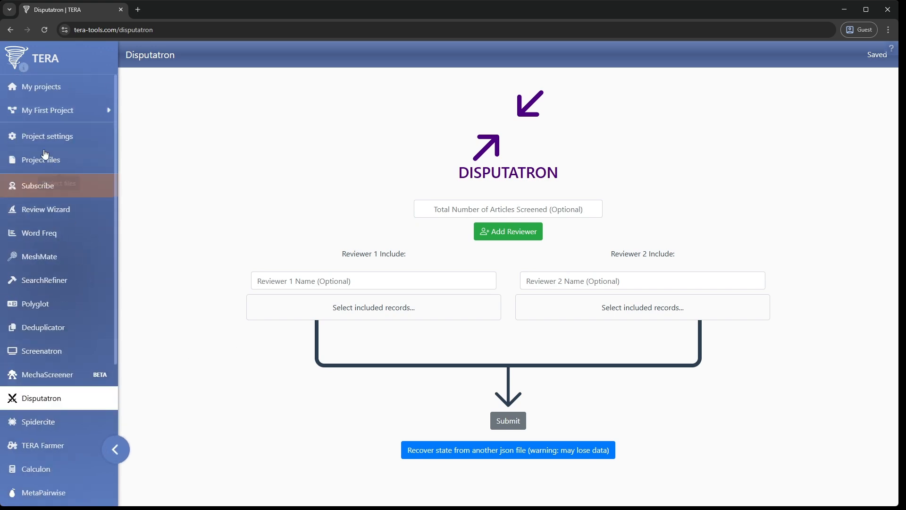
left_click(41, 187)
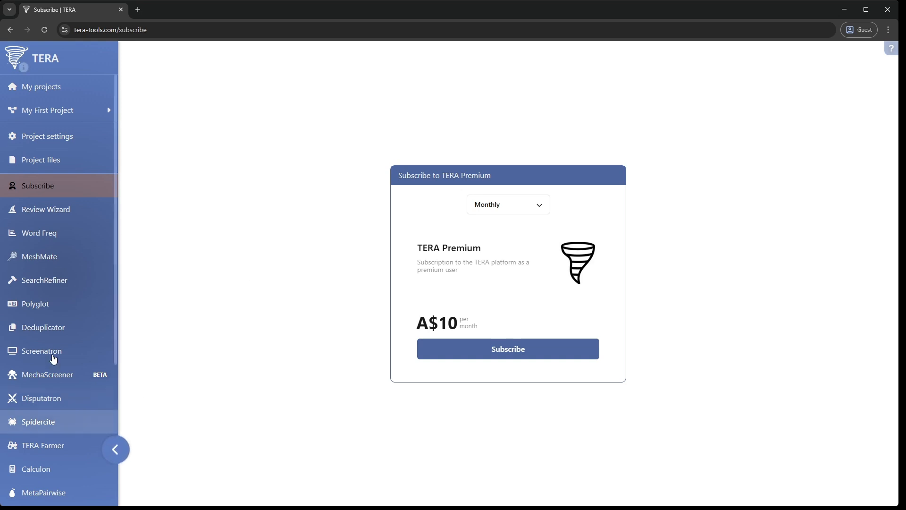
- Launch MechaScreener and dismiss the local-save notice to reach its file-upload step
left_click(36, 374)
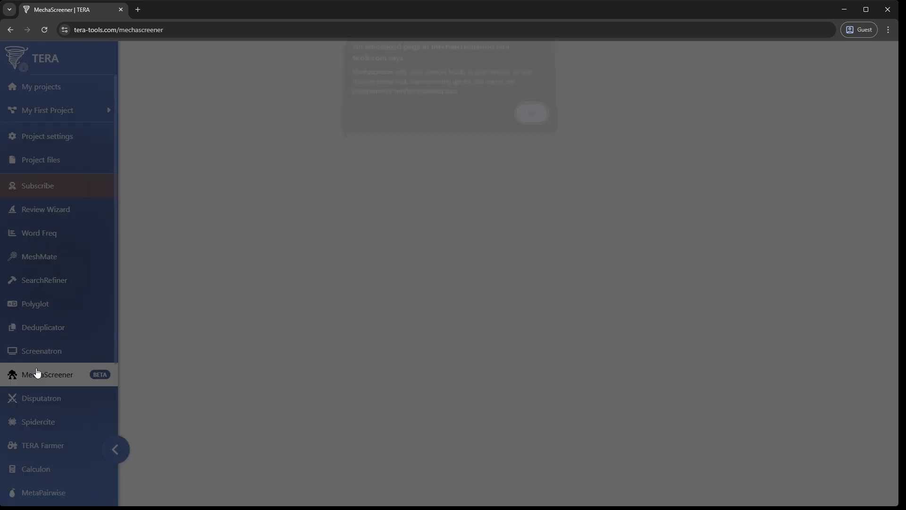
left_click(545, 117)
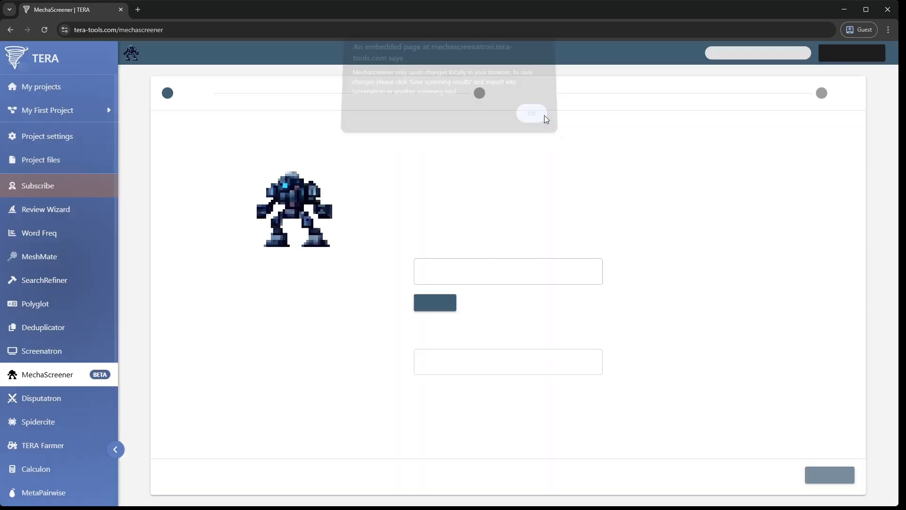
mouse_move(760, 56)
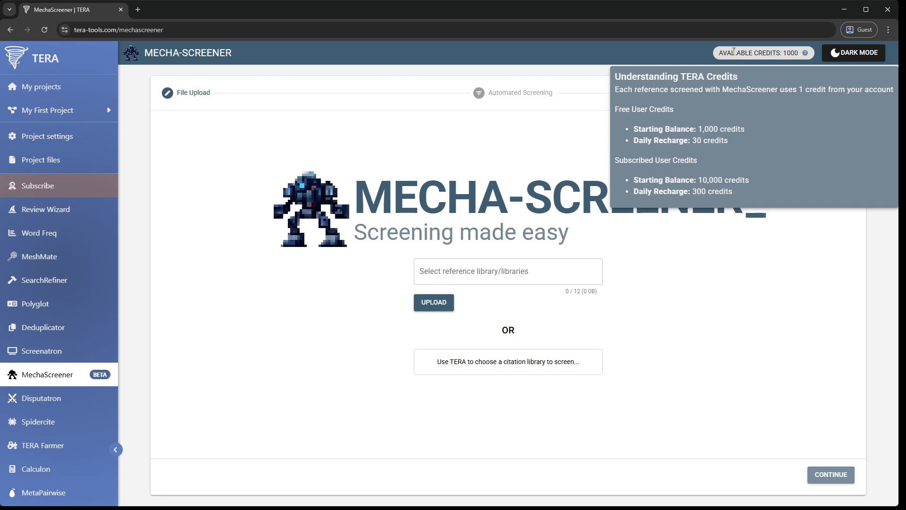
- Load 'Tutorial 1 Screenatron (n=49).xml' from the TERA project and confirm 49 references loaded
left_click(503, 366)
left_click(156, 146)
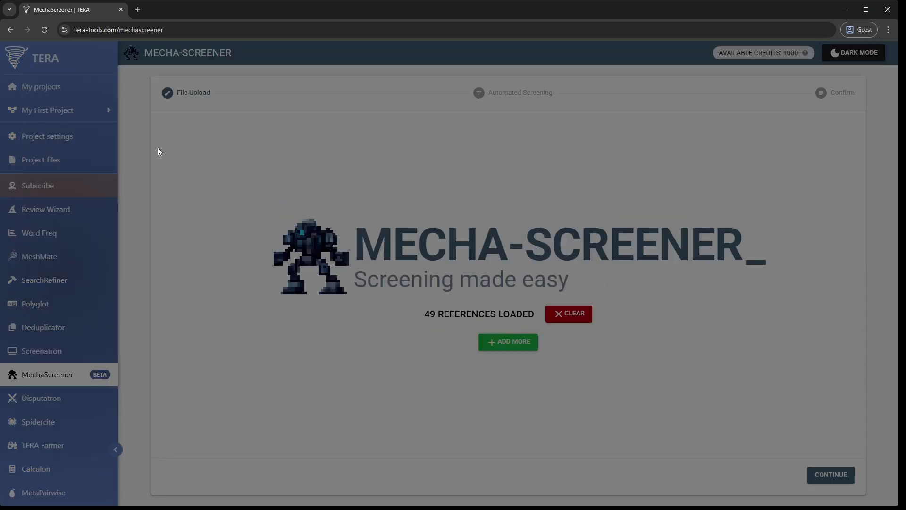
left_click_drag(424, 315, 535, 316)
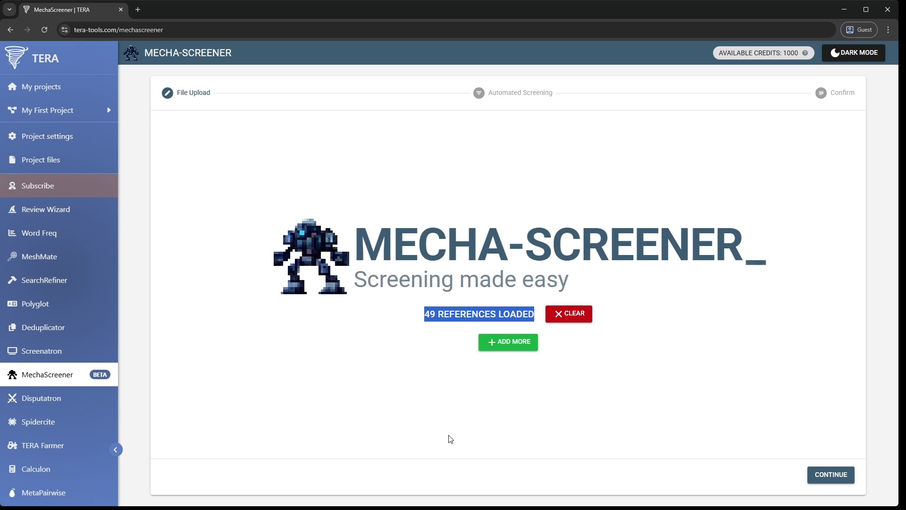
left_click(436, 355)
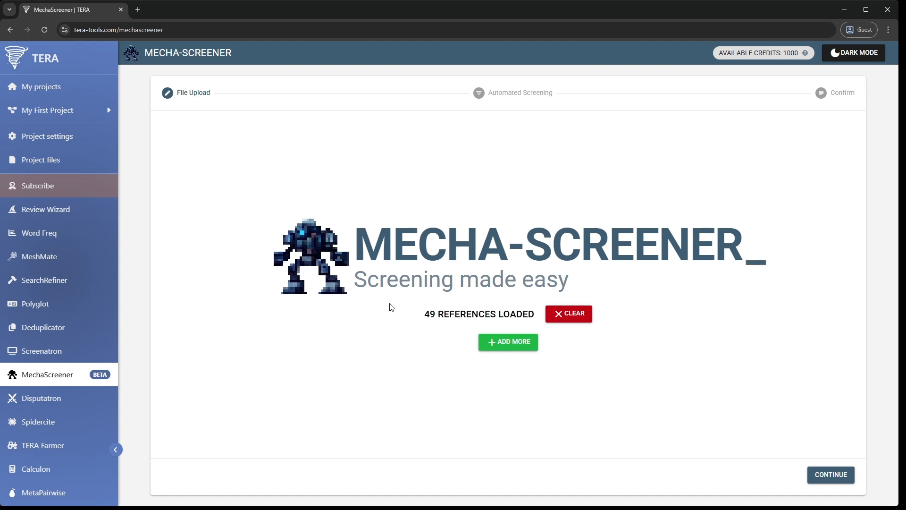